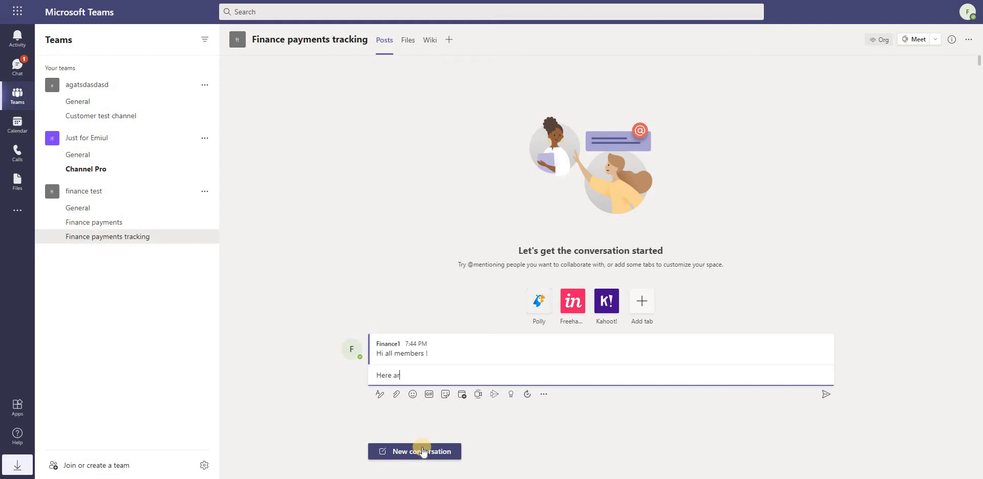
- Reply in the Finance payments tracking channel with "Here are the payments to review :" and Customer Payments.xlsx attached from the computer
type("ents to review :")
left_click(396, 394)
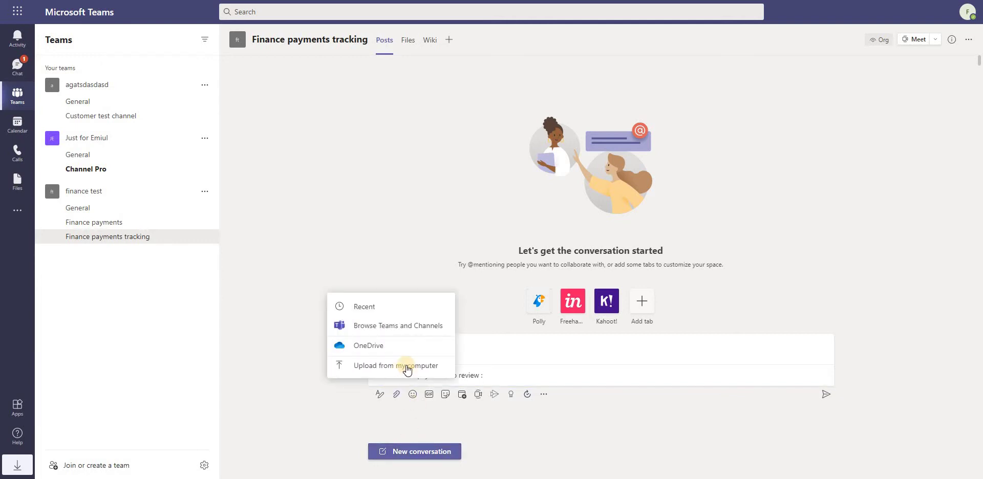
left_click(406, 364)
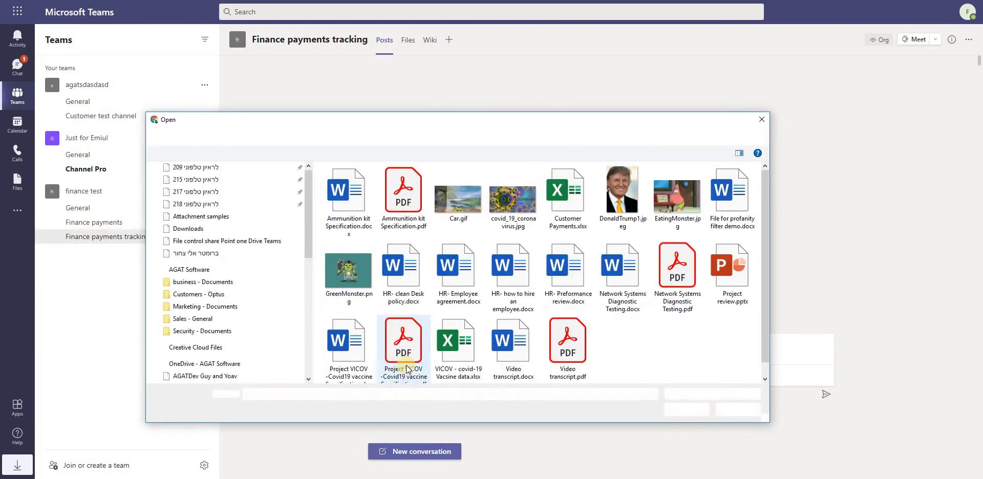
left_click(563, 199)
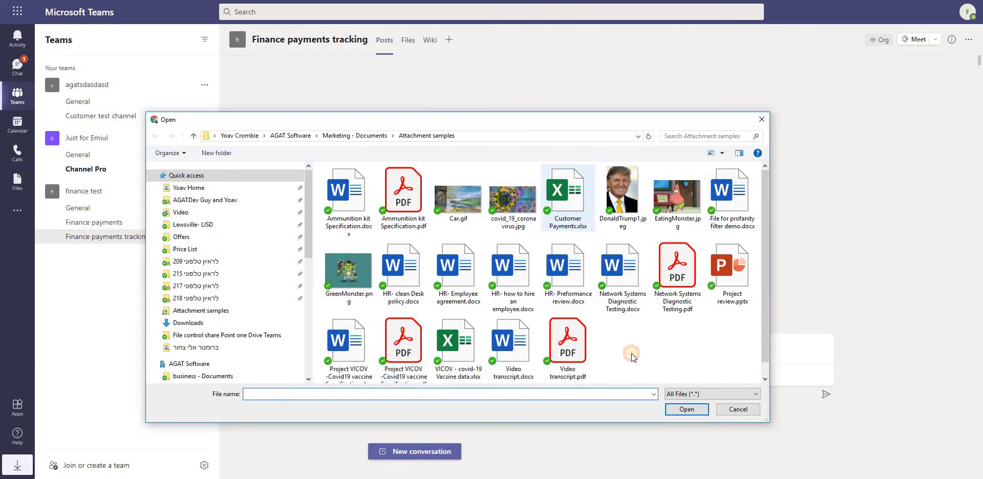
left_click(686, 410)
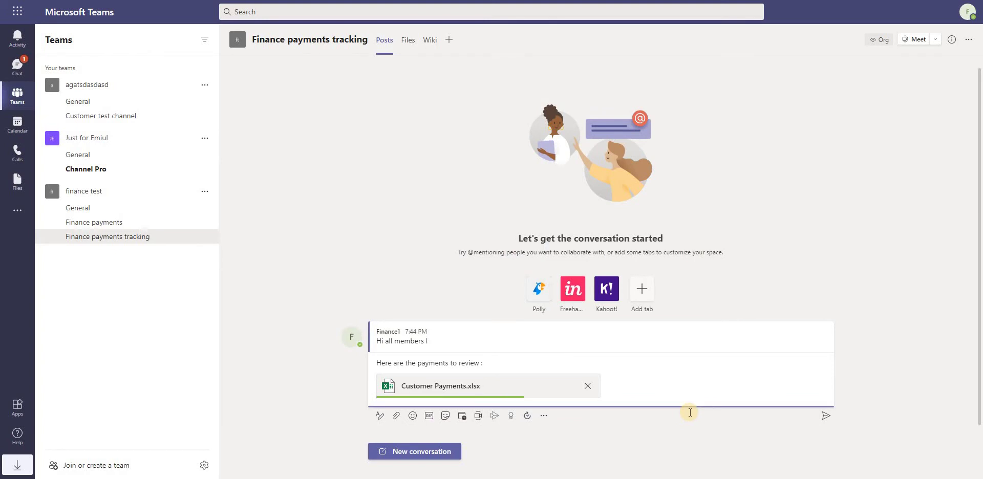
left_click(827, 418)
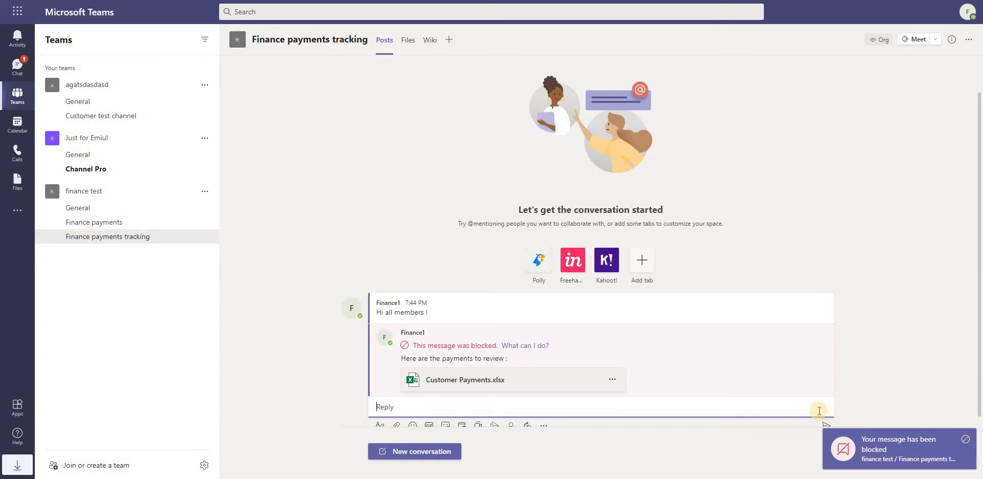
left_click(965, 441)
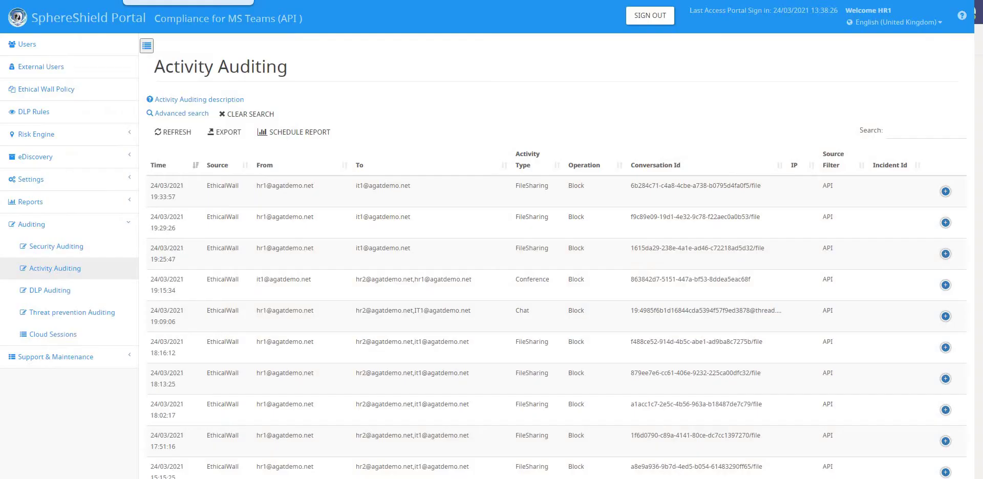
- Refresh the Activity Auditing list in SphereShield Portal and expand the newest file-sharing entry to read its details
left_click(180, 132)
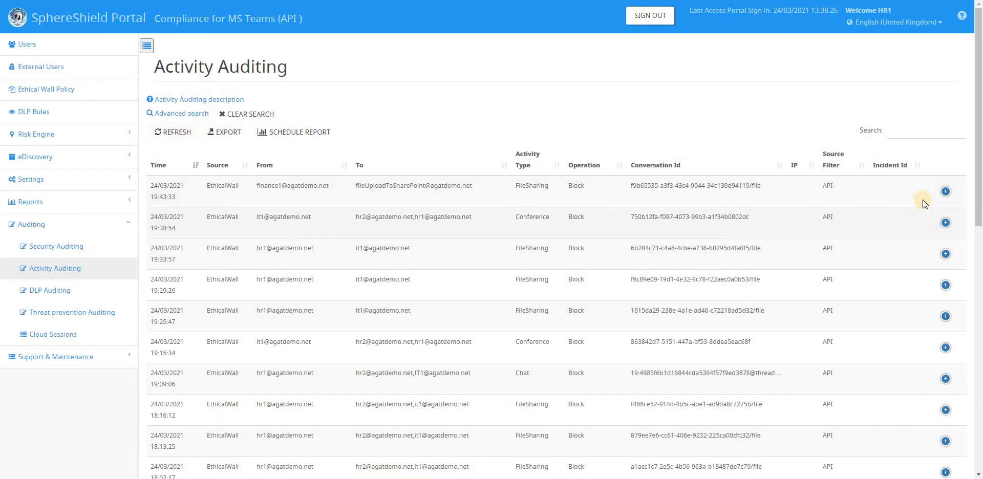
left_click(945, 192)
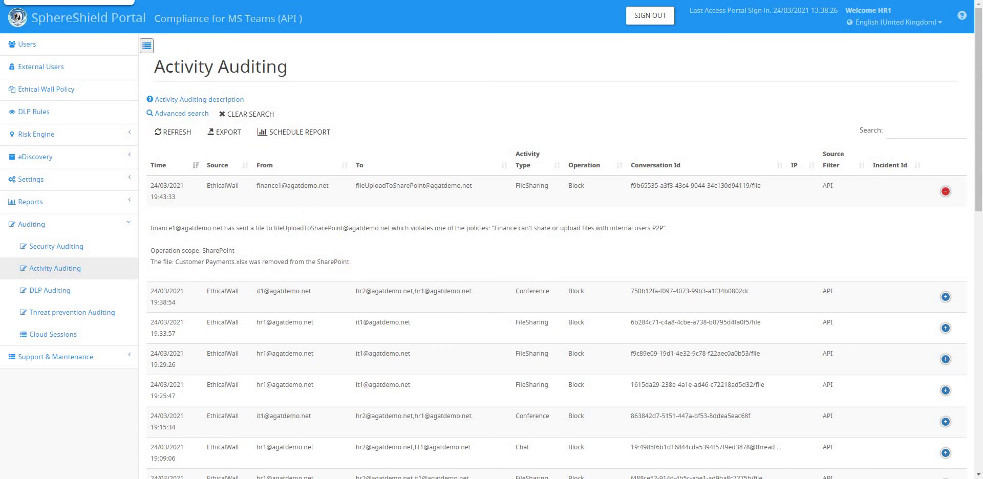
- Return to Microsoft Teams and read the latest SphereShield message in the agat test chat
key("ctrl+Tab")
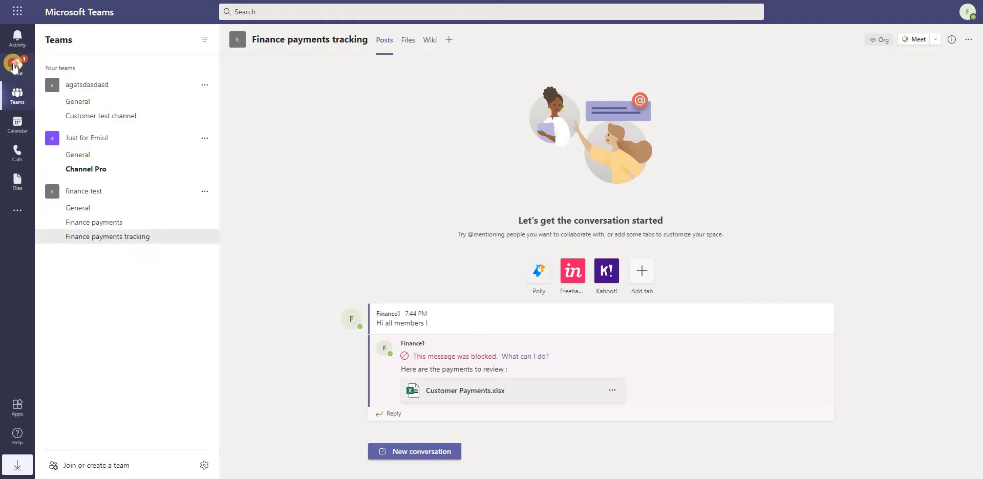
left_click(17, 65)
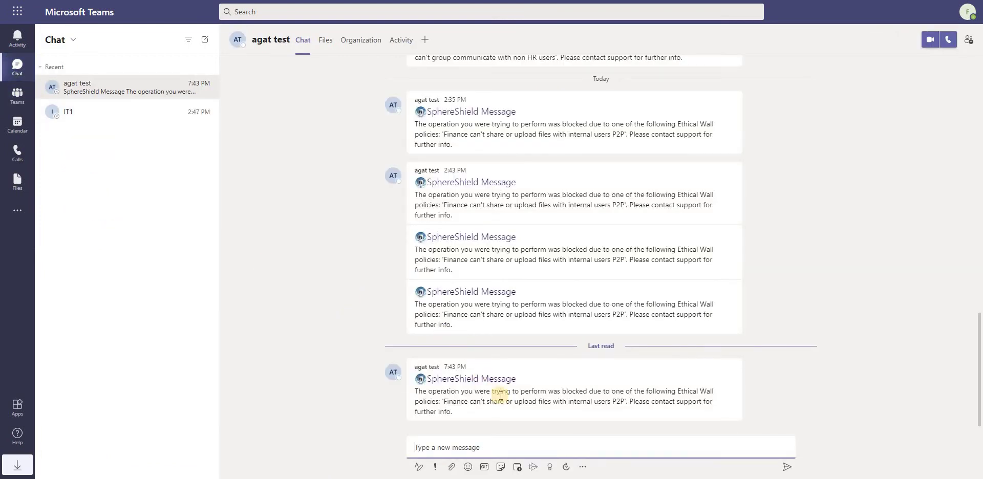
mouse_move(504, 393)
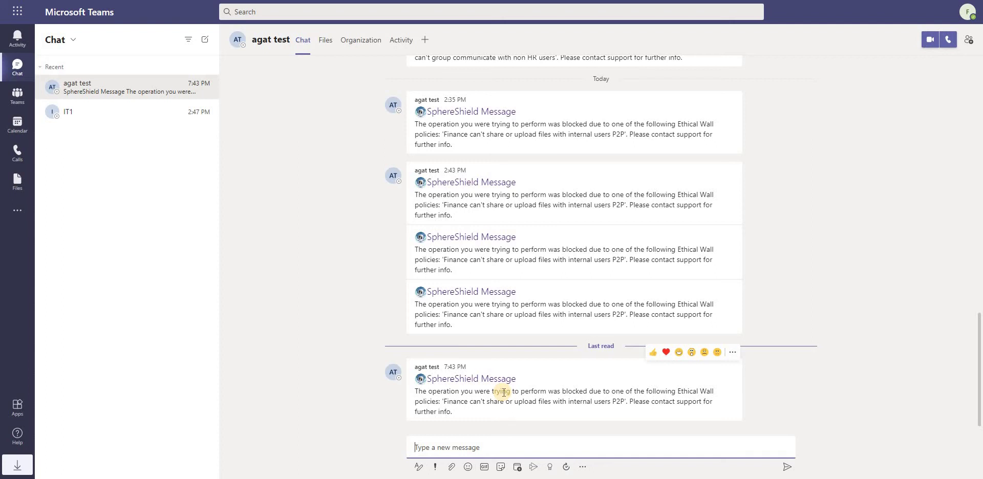
- Share Ammunition kit Specification.pdf from the computer in the agat test chat's files and dismiss the notification
left_click(323, 47)
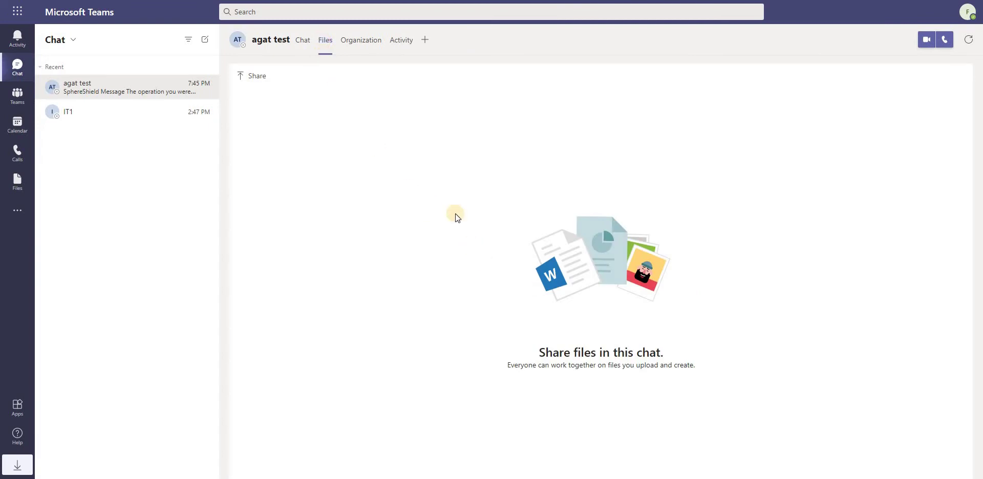
left_click(250, 77)
left_click(247, 132)
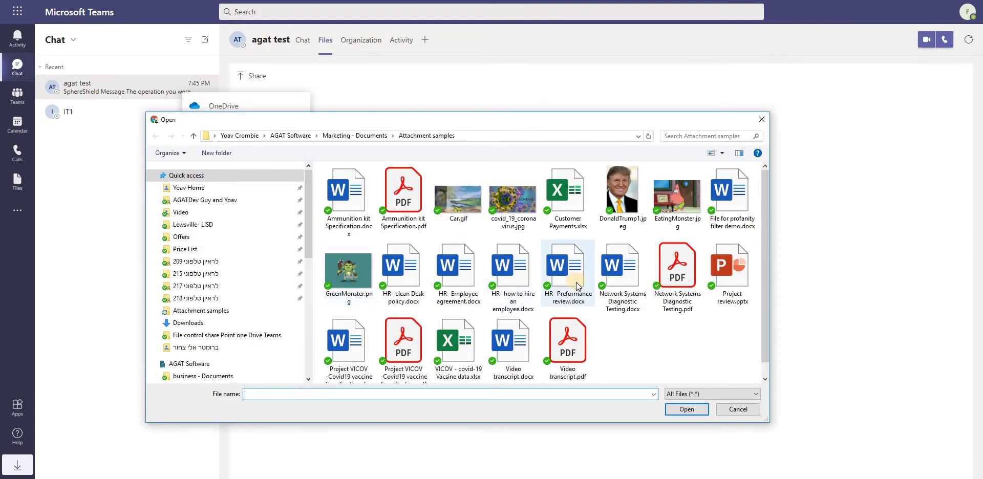
left_click(403, 195)
left_click(687, 409)
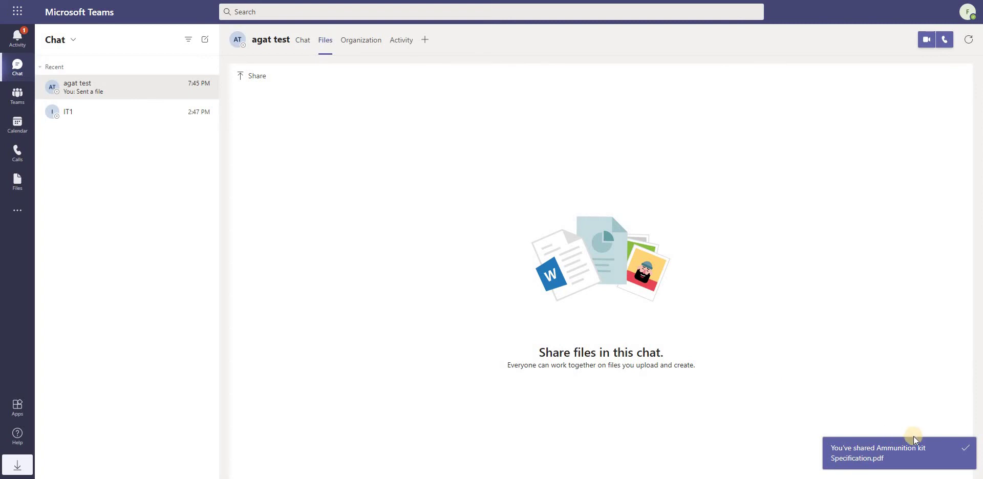
left_click(966, 449)
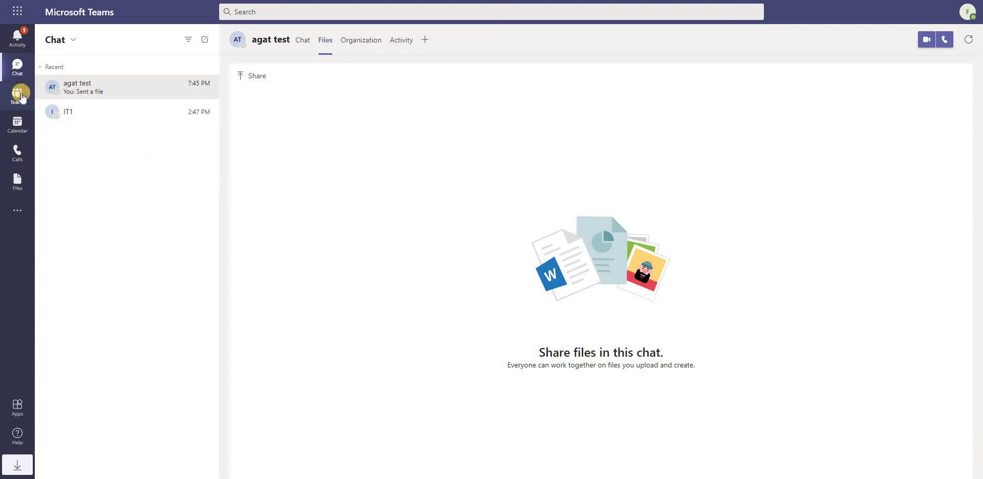
- Upload Ammunition kit Specification.pdf to the files of the Finance payments tracking channel and dismiss the chat notification
left_click(21, 97)
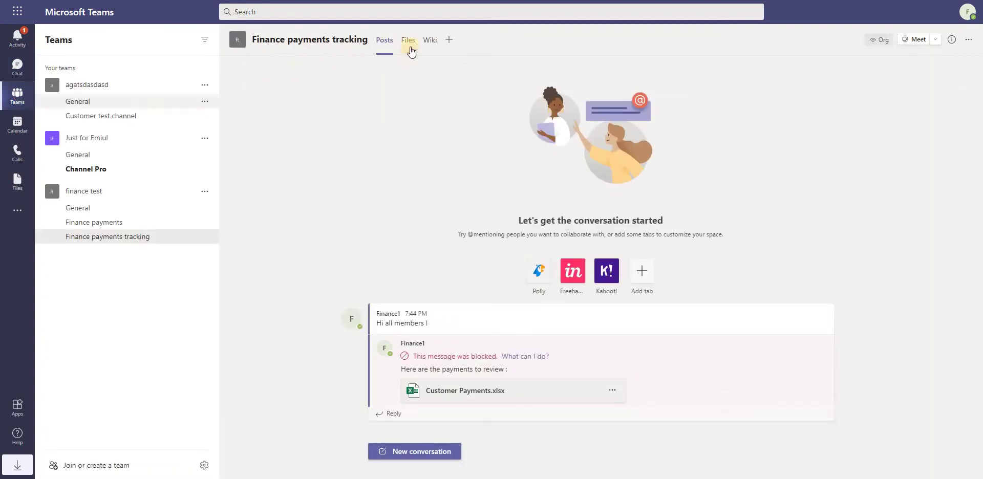
left_click(406, 41)
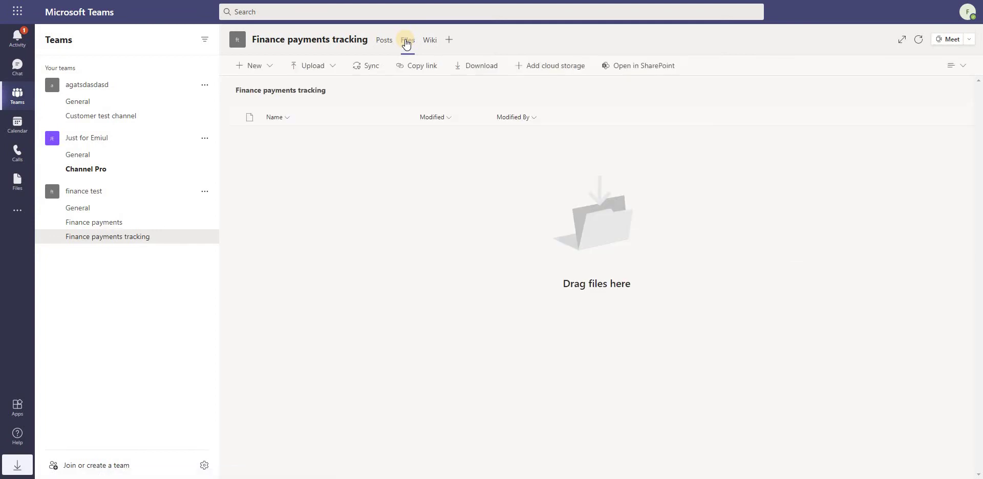
left_click(318, 64)
left_click(316, 89)
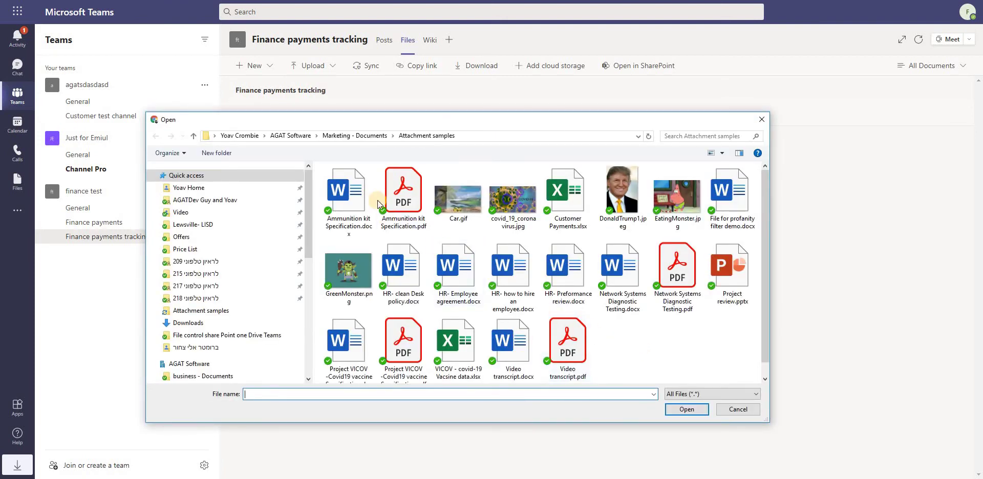
left_click(402, 197)
left_click(696, 409)
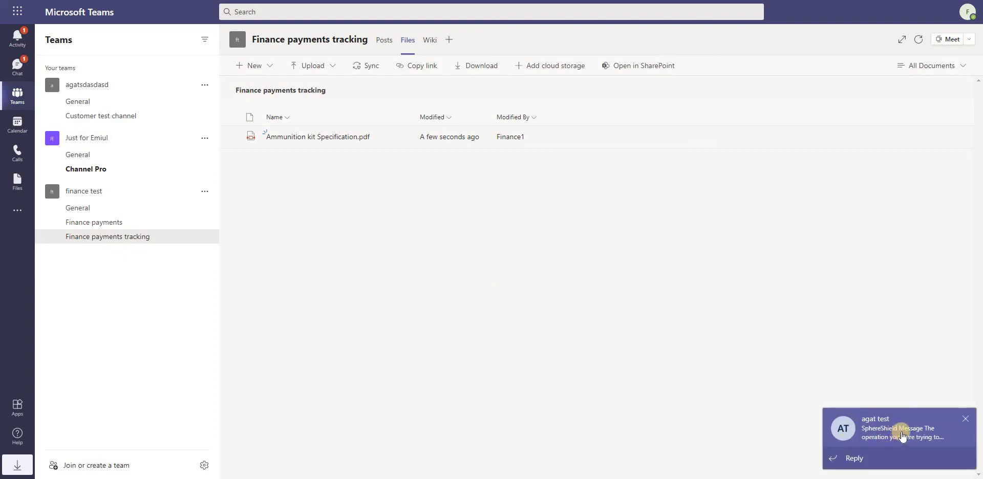
left_click(965, 421)
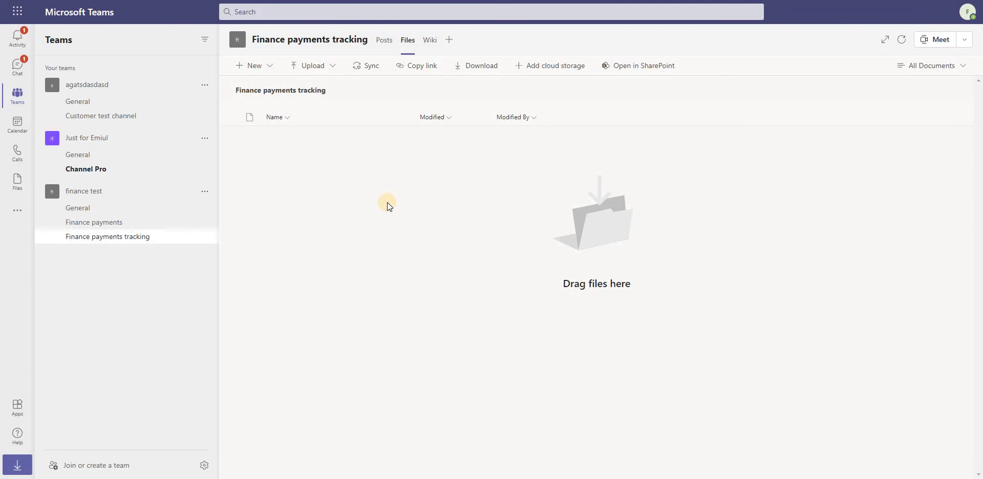
- Switch to OneDrive and upload the file HR- Preformance review.docx to My files
left_click(17, 11)
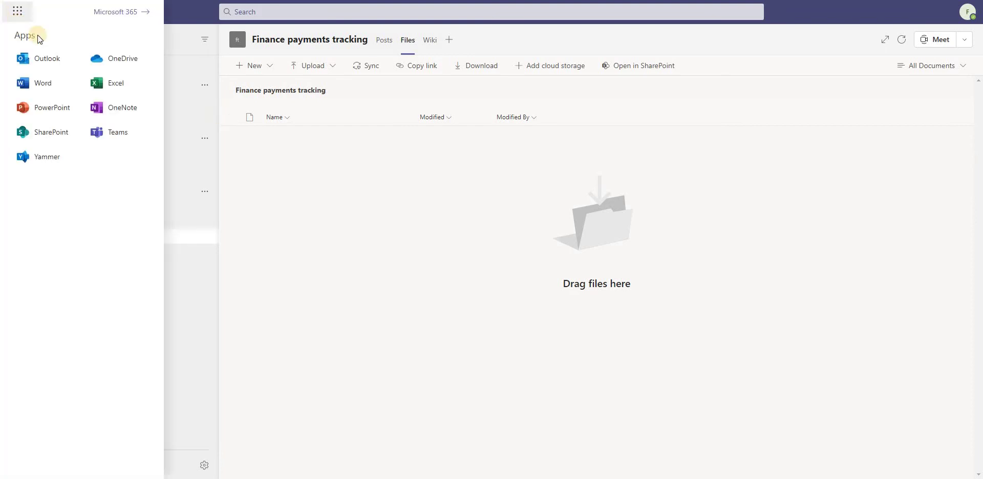
left_click(110, 57)
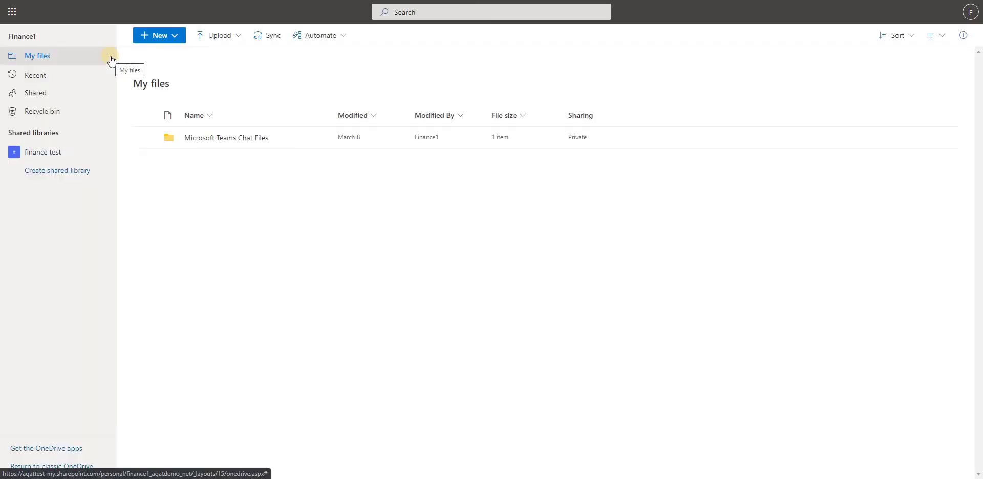
left_click(227, 48)
left_click(228, 51)
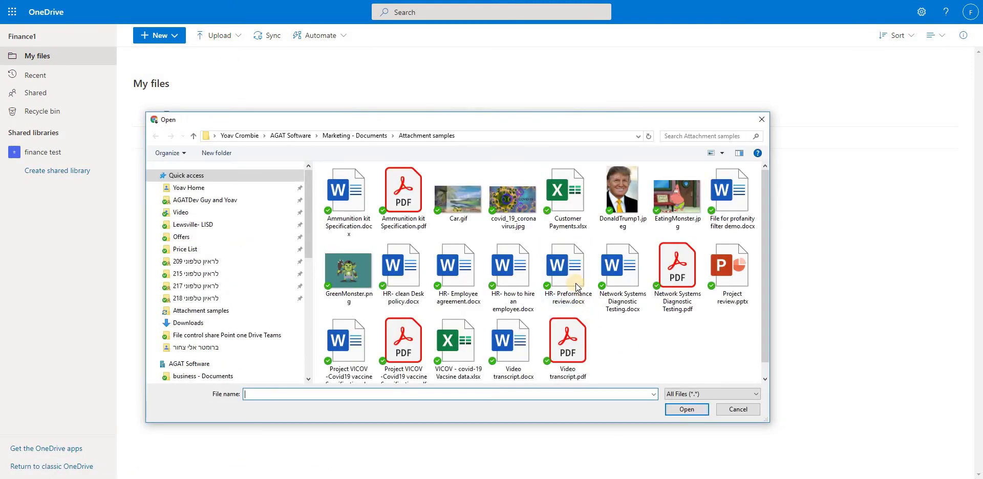
left_click(569, 274)
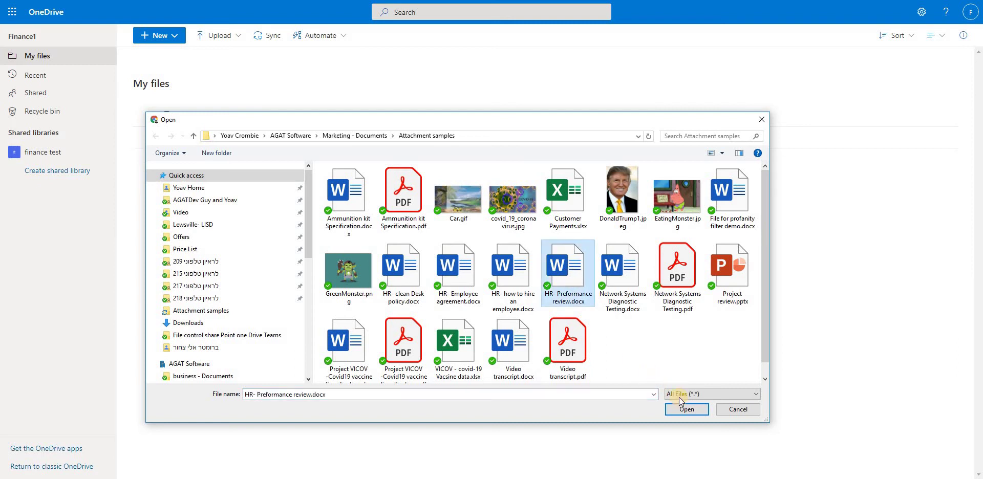
left_click(697, 416)
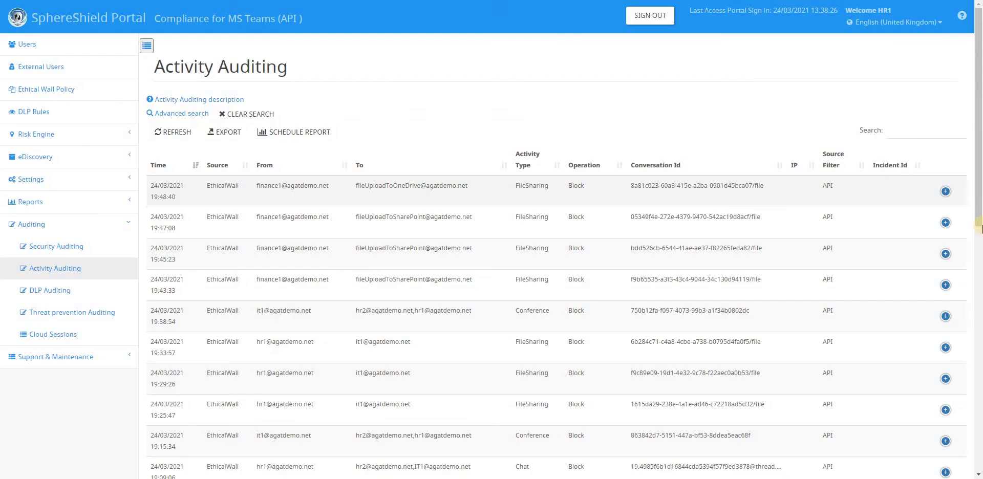
- Check the details of the newest OneDrive upload entry in SphereShield Portal's Activity Auditing list
left_click(946, 192)
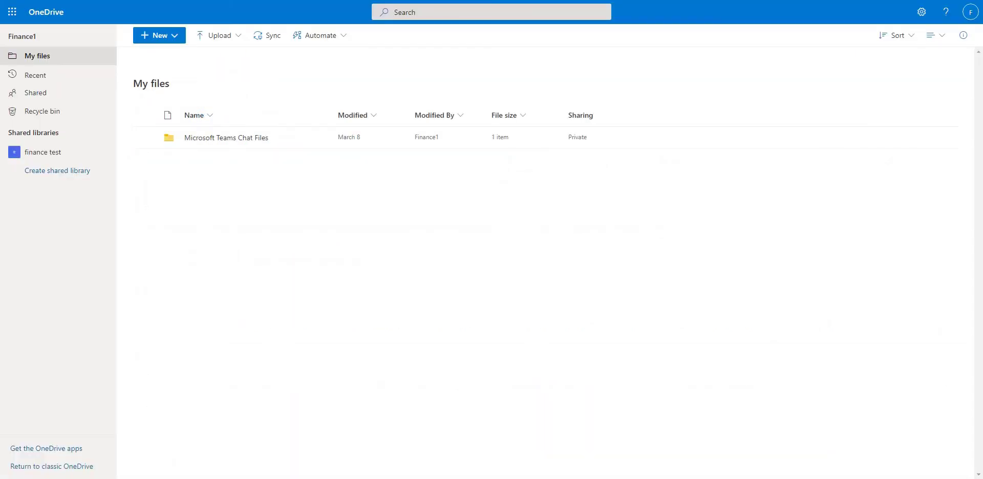
- Switch from OneDrive to the finance test SharePoint site and upload Network Systems Diagnostic Testing.pdf to its Documents library
left_click(12, 12)
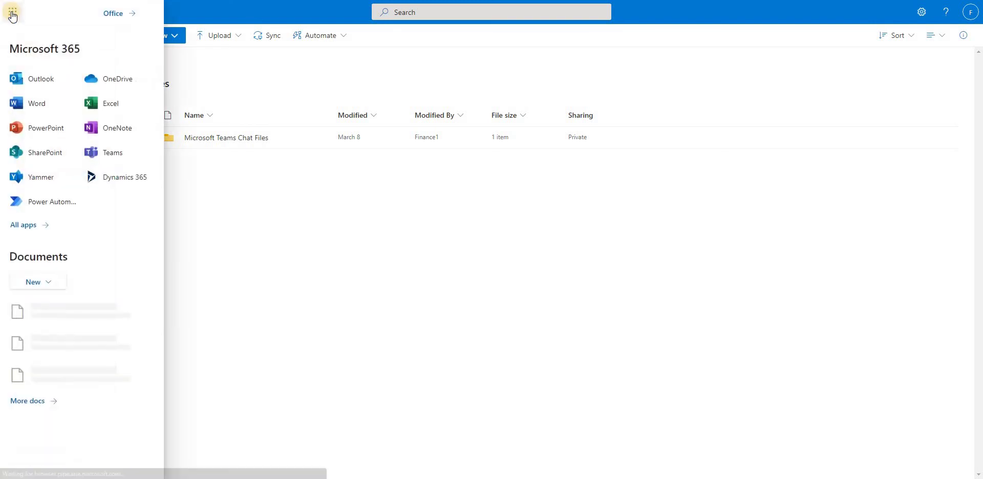
left_click(32, 157)
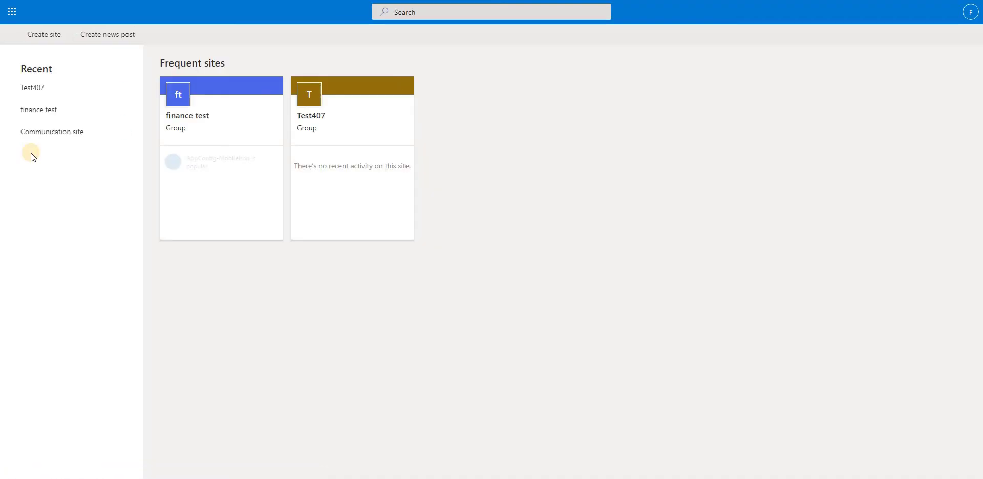
left_click(225, 95)
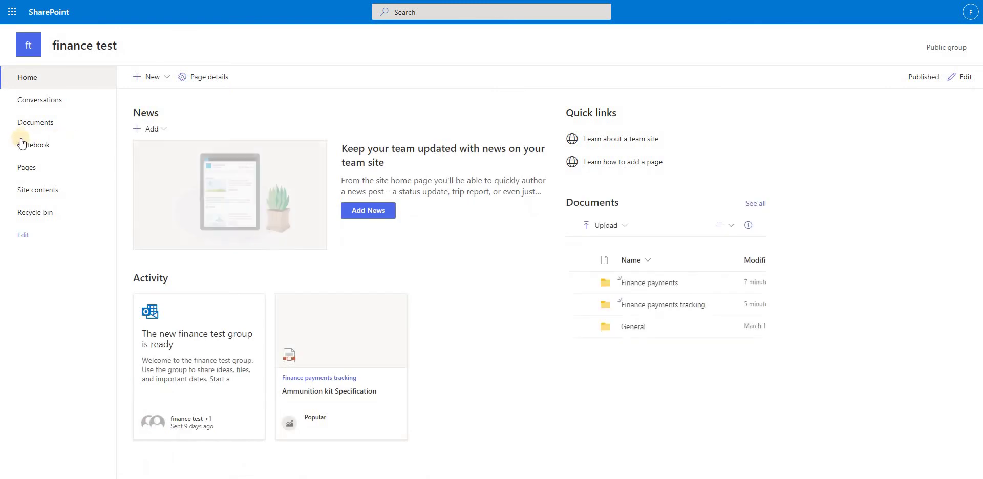
left_click(46, 125)
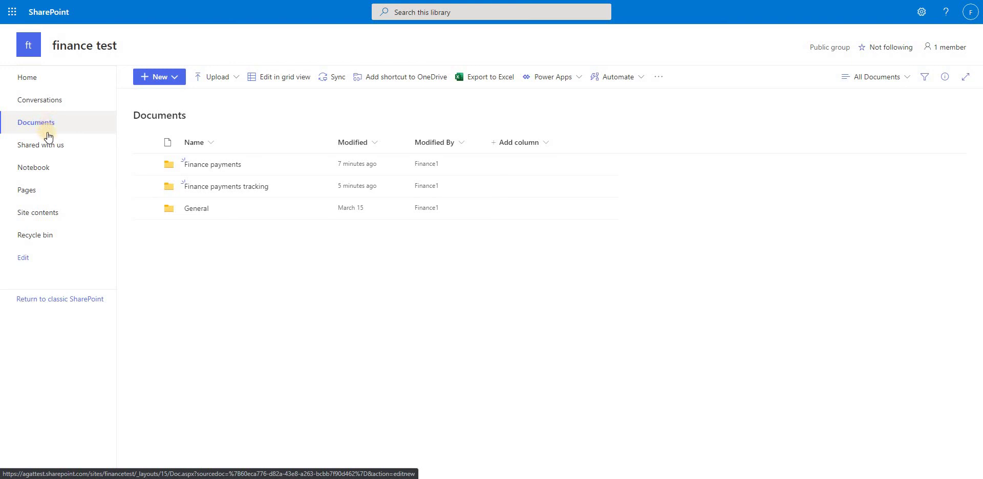
left_click(224, 82)
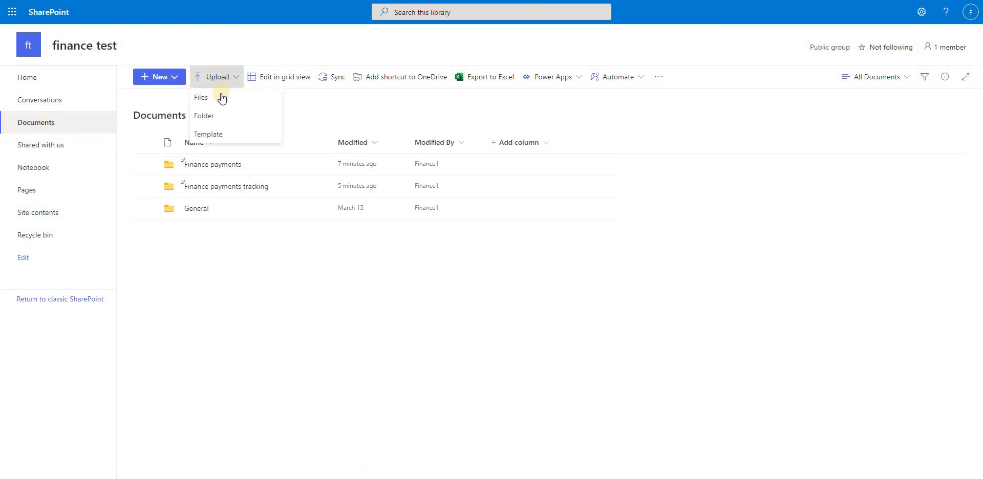
left_click(222, 95)
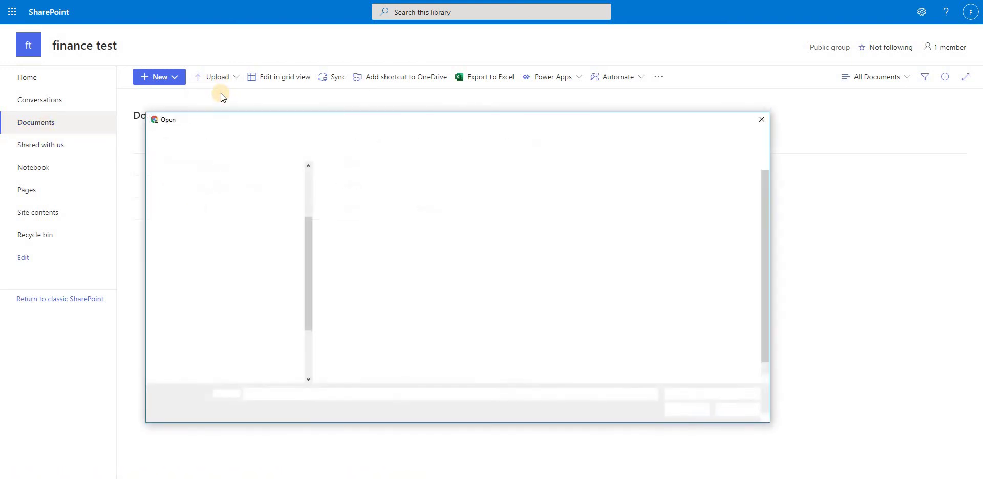
left_click(677, 272)
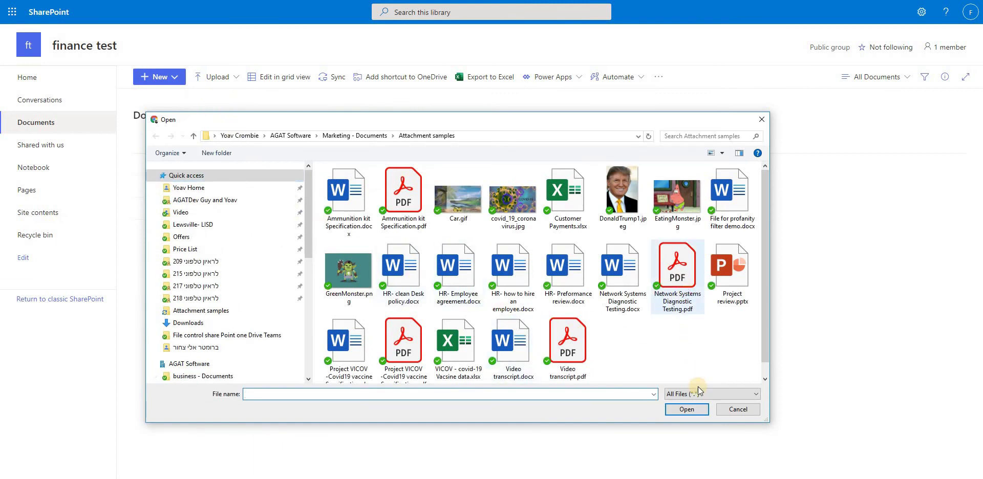
left_click(686, 410)
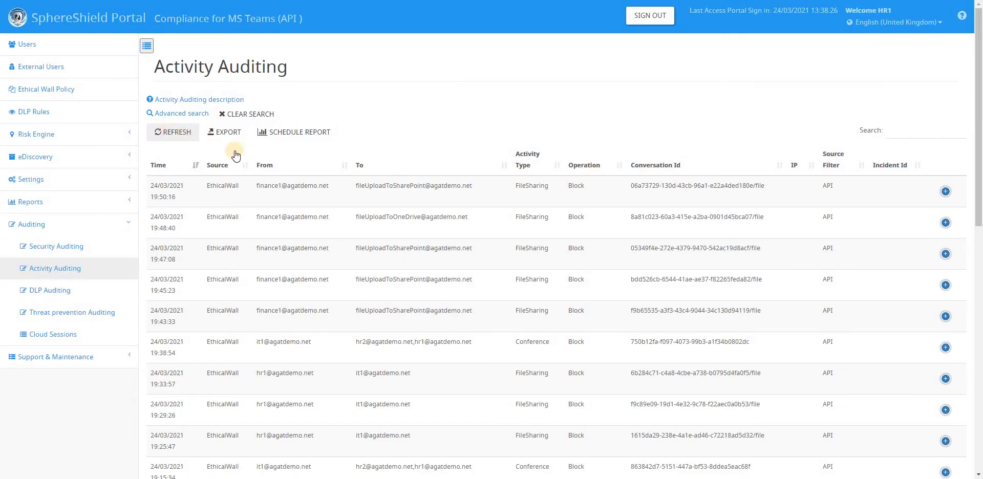
- Expand the newest SharePoint upload entry in the SphereShield audit list and examine which file it concerns
left_click(946, 191)
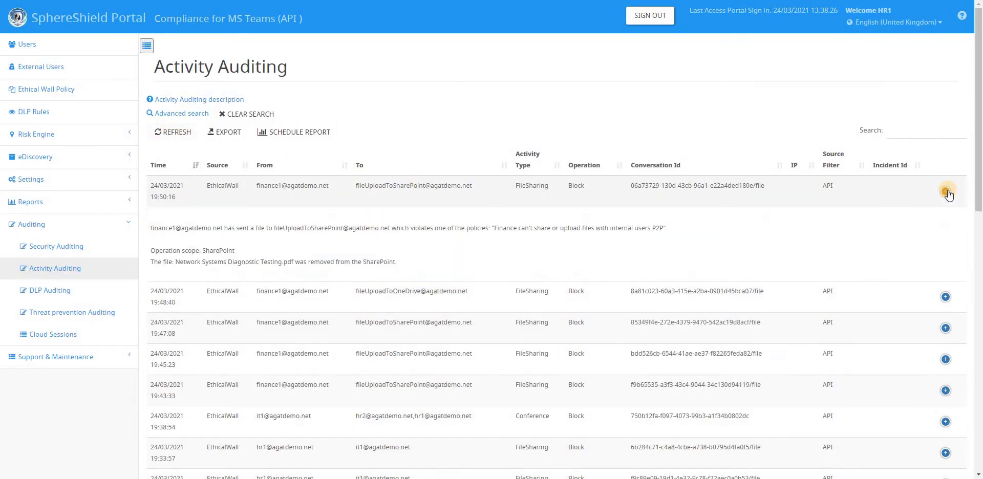
left_click_drag(175, 261, 397, 263)
left_click(492, 269)
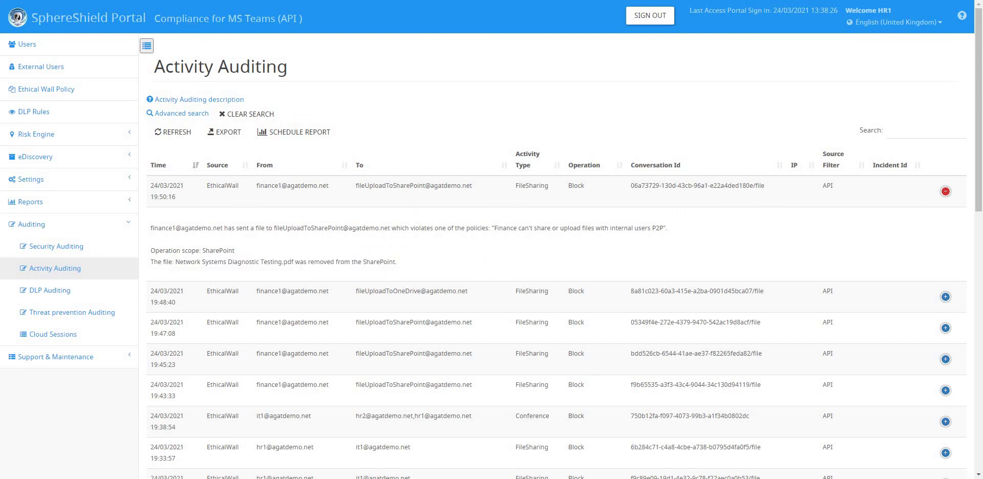